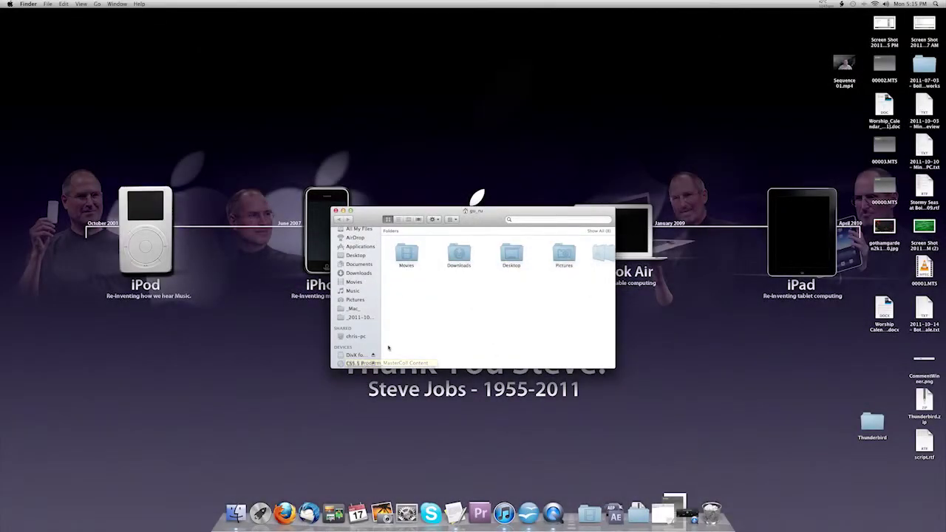
- Bring QuickTime Player to the front and show its File menu
scroll(373, 356, "up", 1)
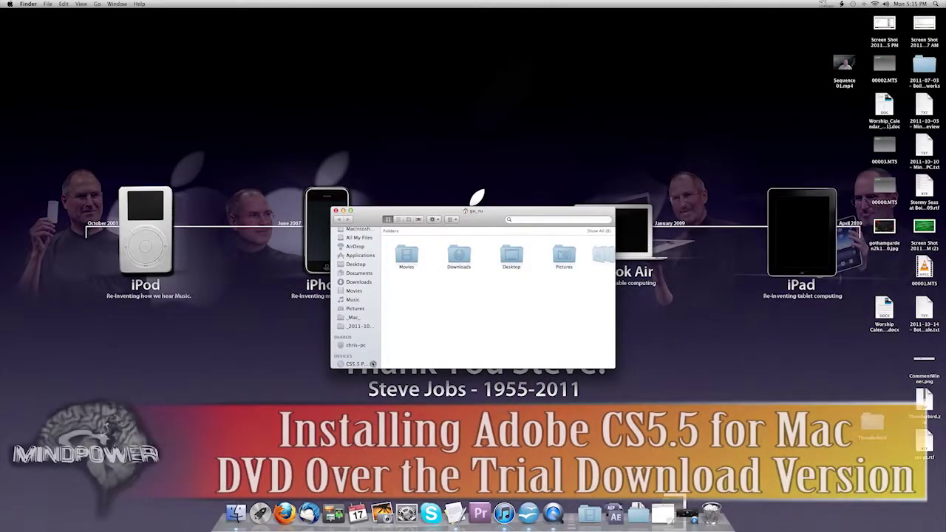
scroll(369, 361, "up", 1)
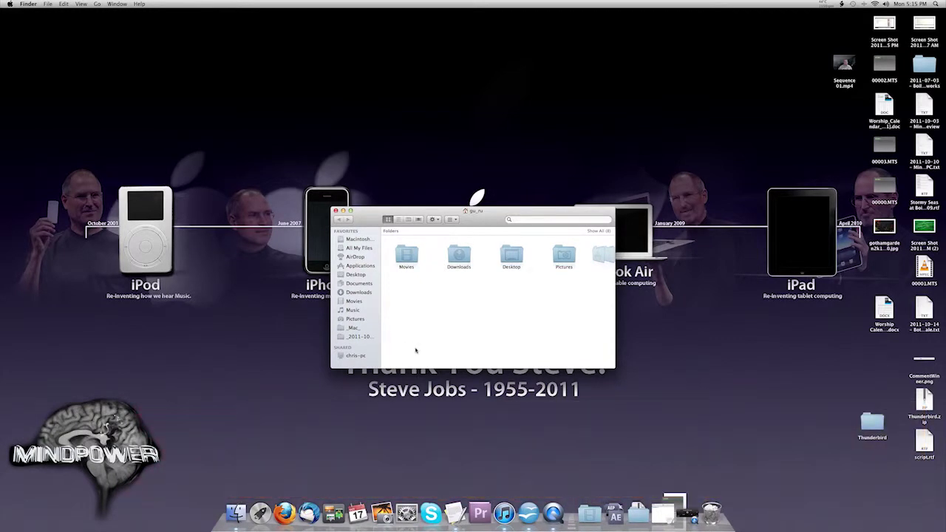
left_click(553, 514)
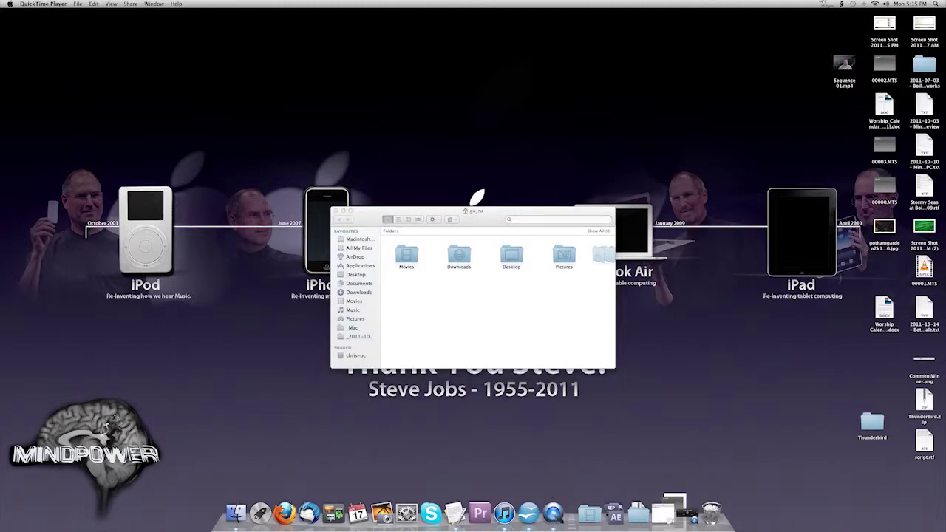
left_click(78, 4)
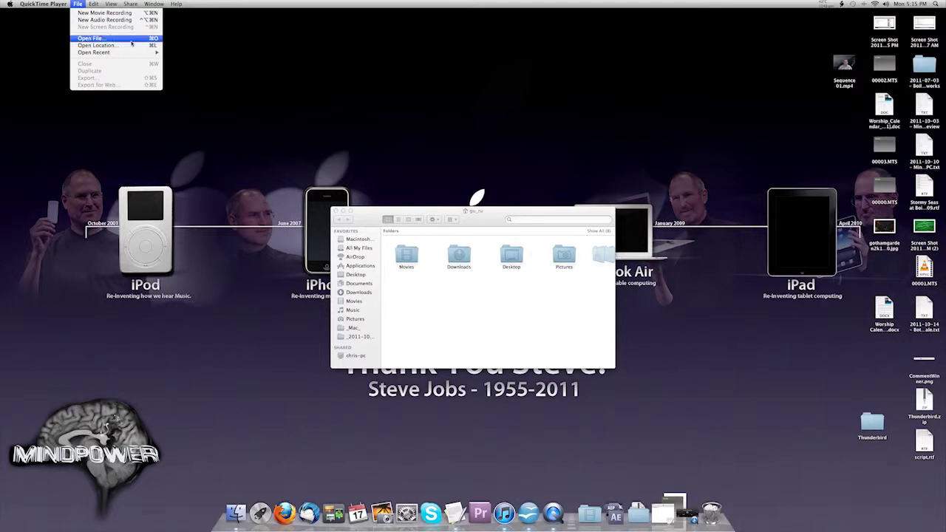
- Dismiss the menu, close the home folder window, and open a new Finder window
left_click(220, 69)
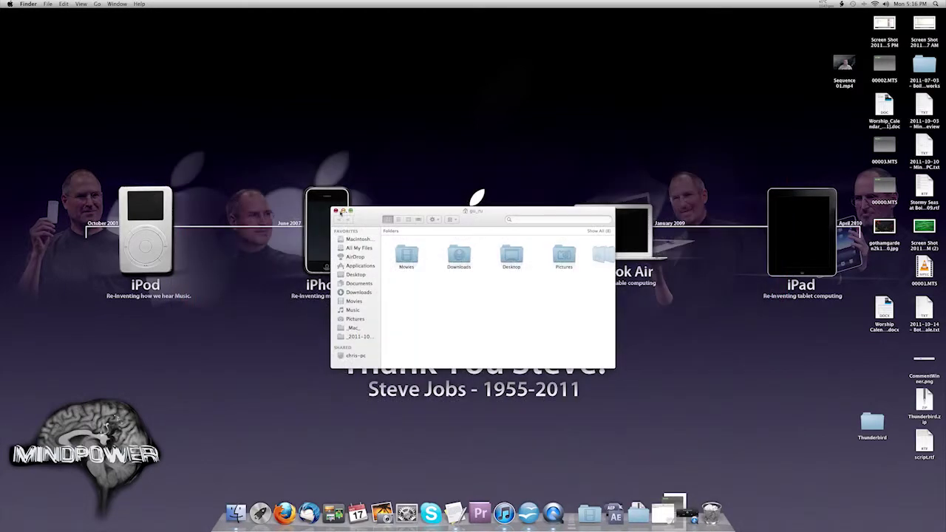
left_click(336, 212)
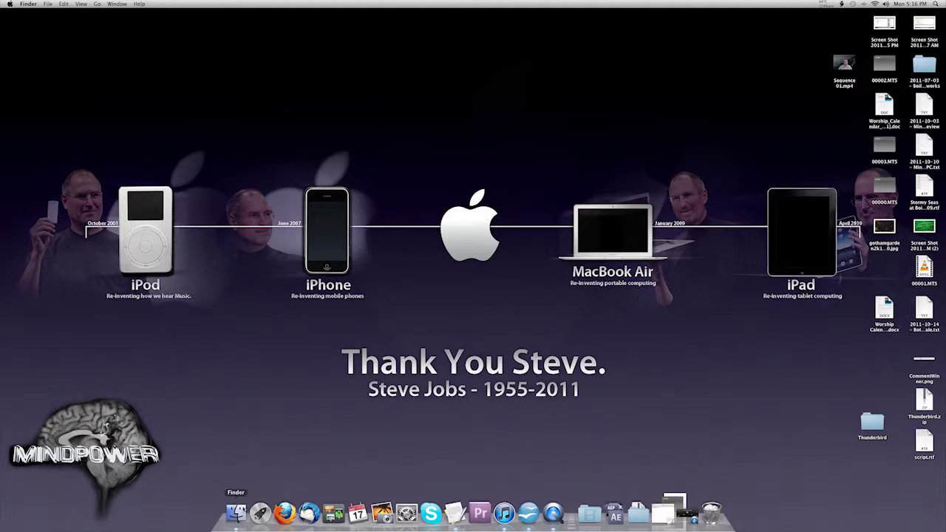
left_click(237, 511)
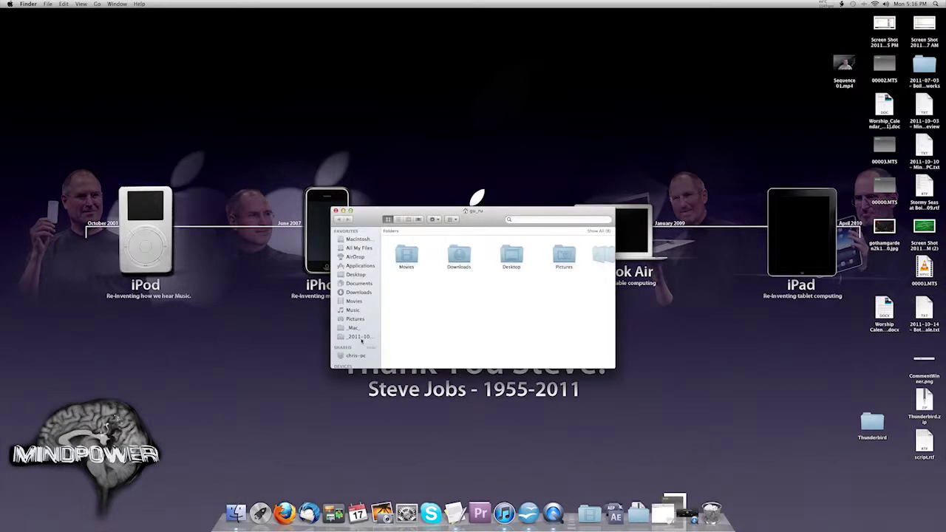
- Launch the Adobe CS5_5 Production Premium installer from the CS5_5 Prod Prm 1 disc
scroll(361, 340, "down", 1)
left_click(349, 367)
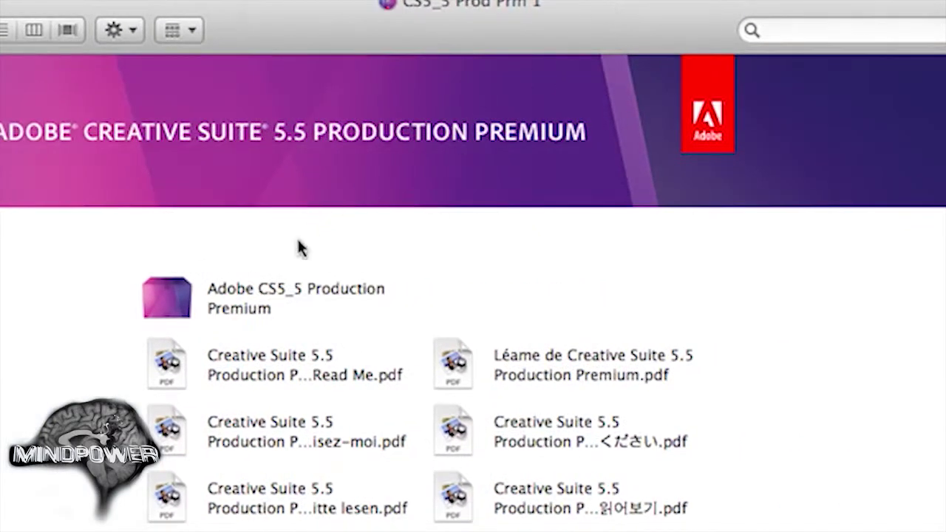
double_click(293, 292)
left_click(300, 128)
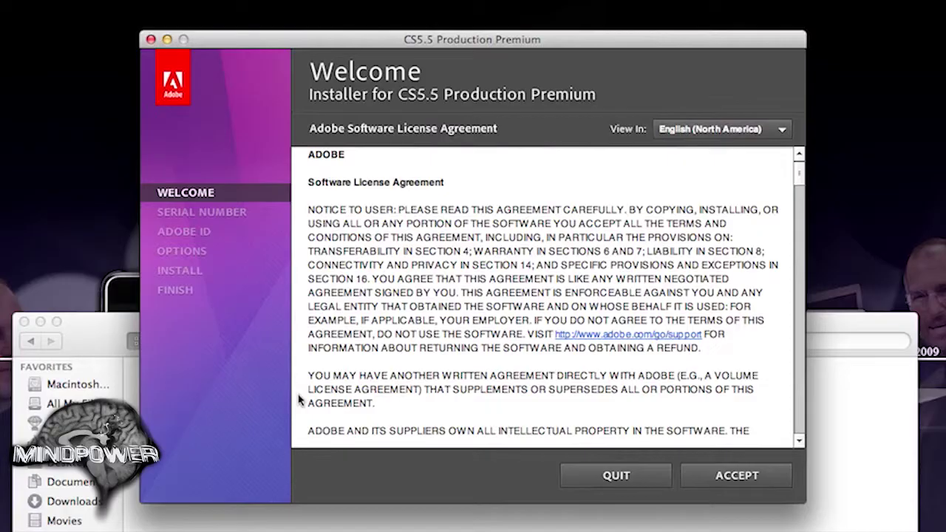
- Accept the license agreement and enter the product serial number
left_click(741, 475)
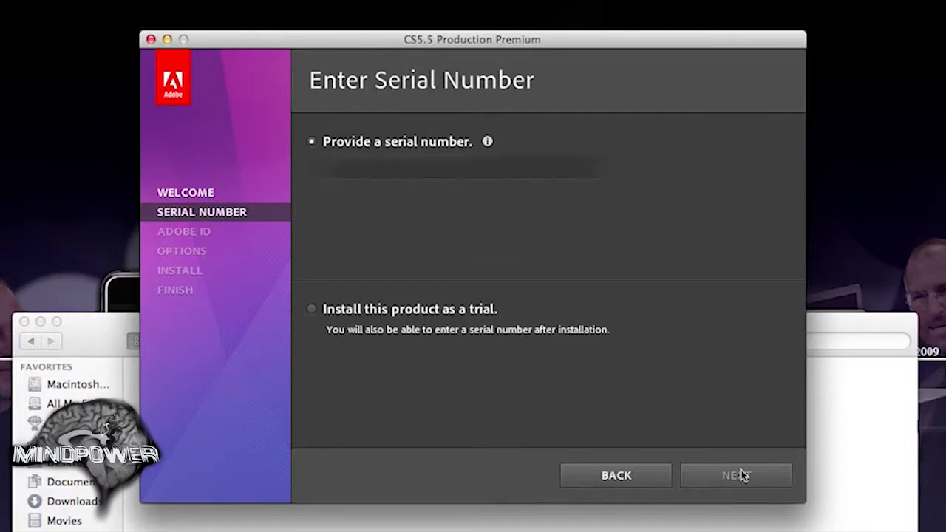
type("12345")
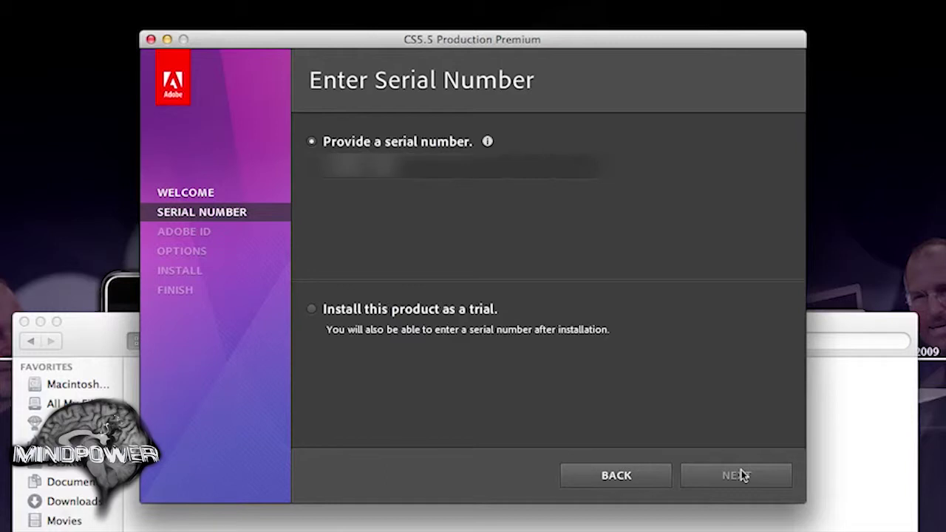
type("678901234")
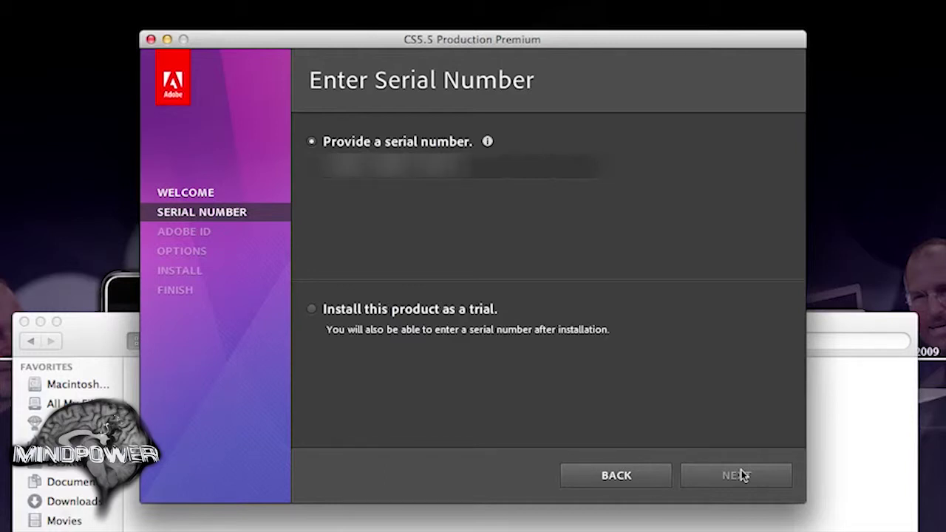
type("567")
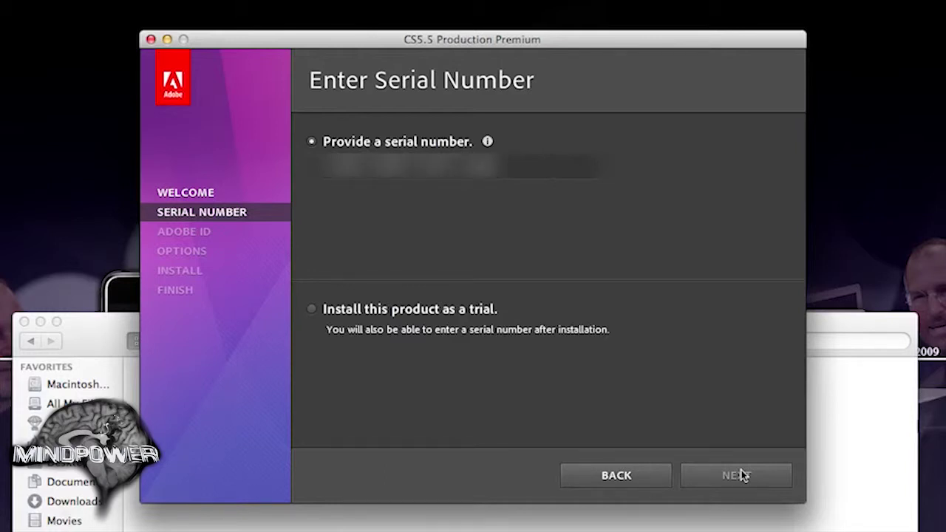
type("8")
type("901234")
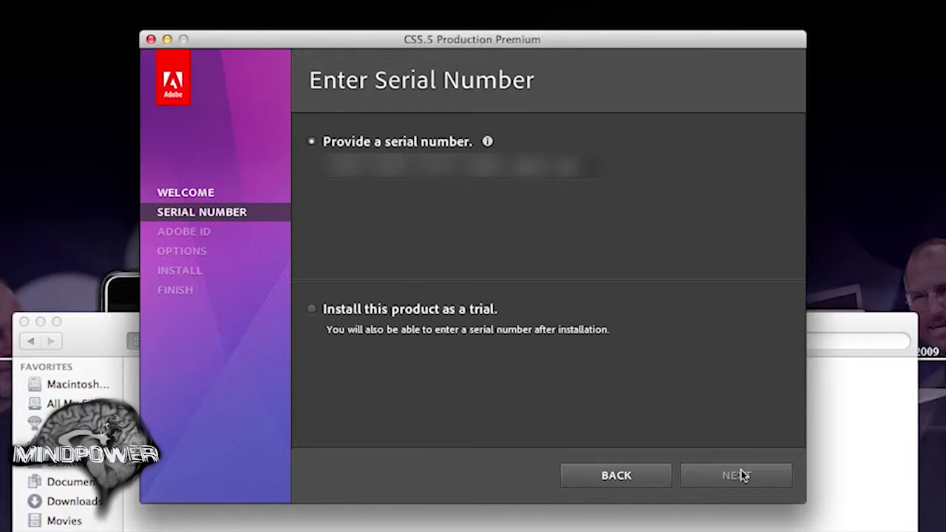
type("5")
type("6")
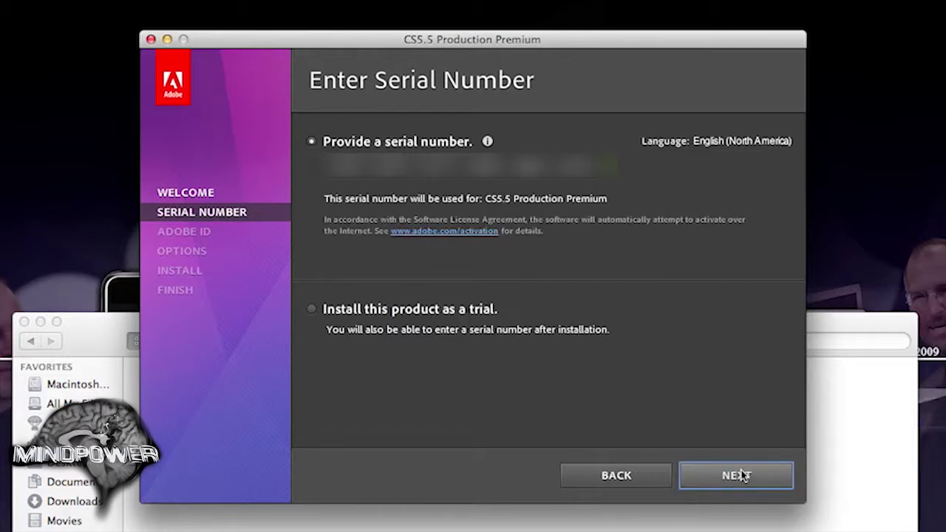
left_click(741, 475)
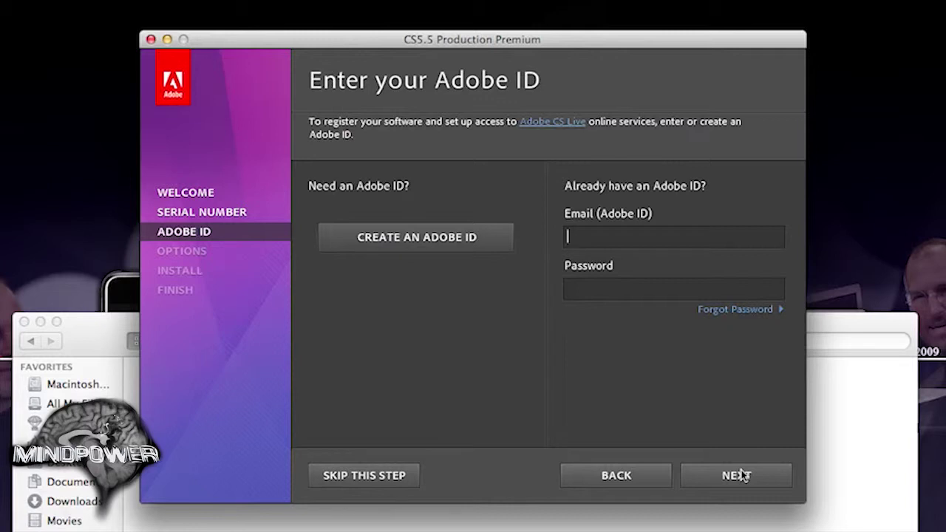
- Sign in with the Adobe ID e-mail and account password
type("gu")
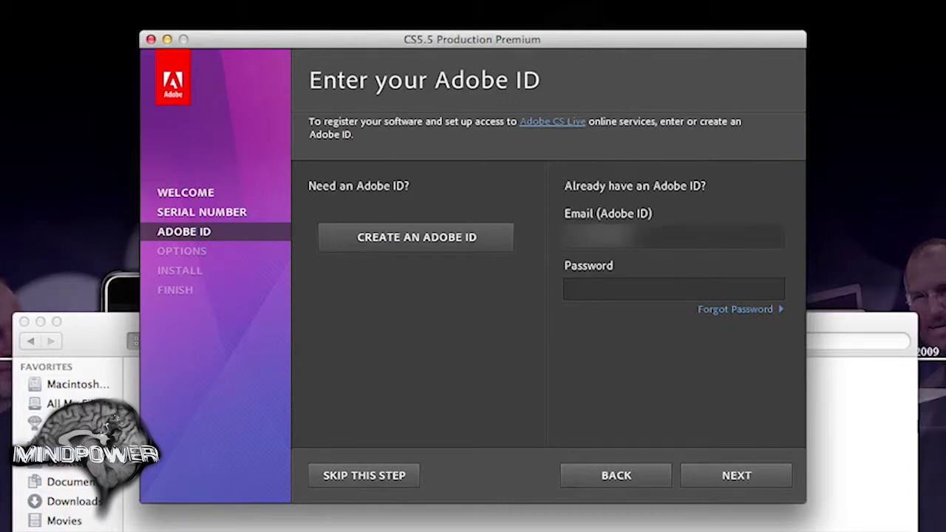
key("Tab")
type("••••••••")
key("Return")
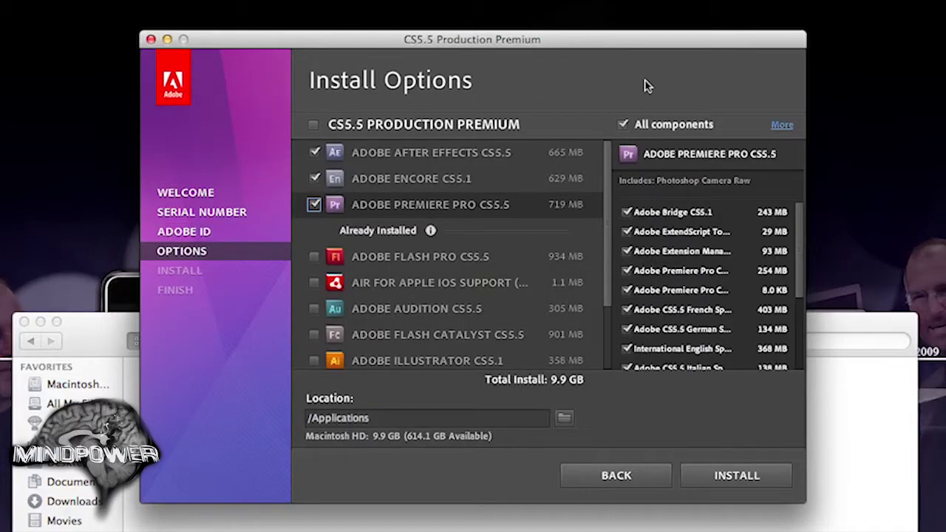
- Review the After Effects, Encore and Premiere Pro component selections and start installing
scroll(569, 238, "down", 3)
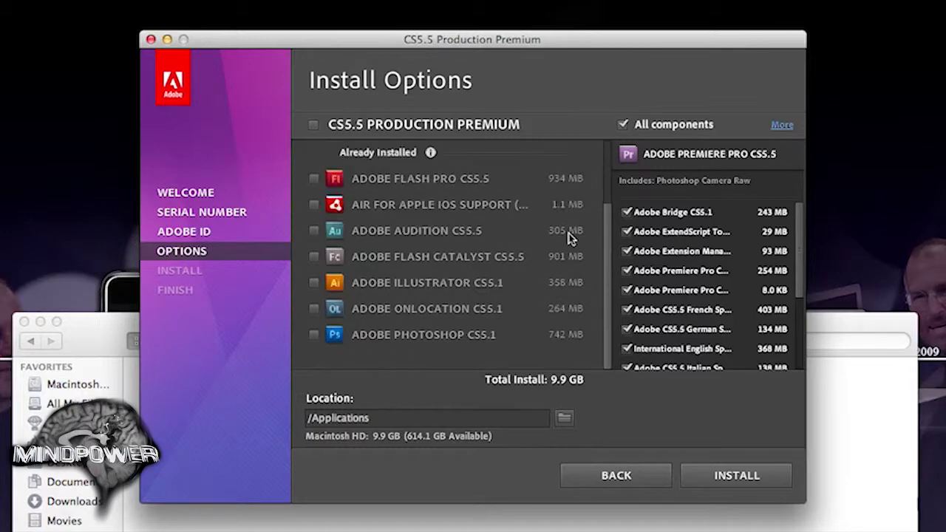
scroll(569, 238, "up", 3)
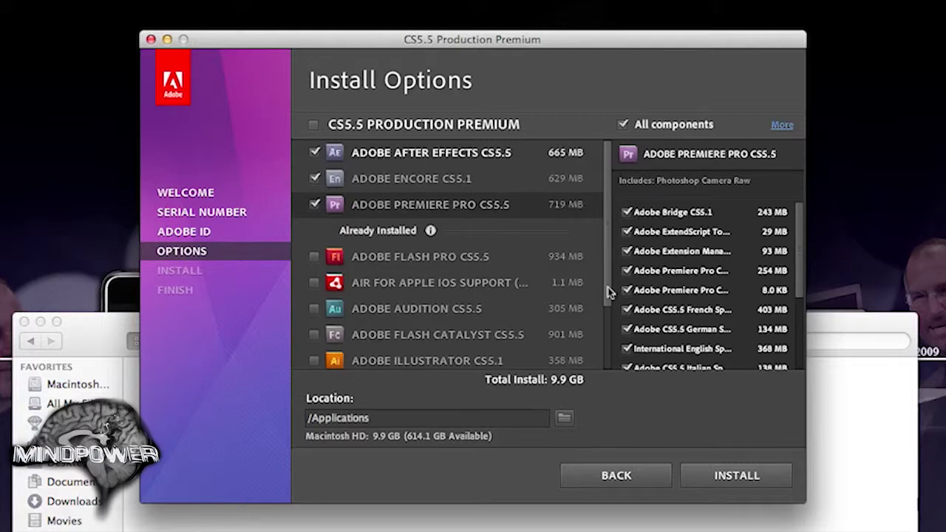
left_click(738, 476)
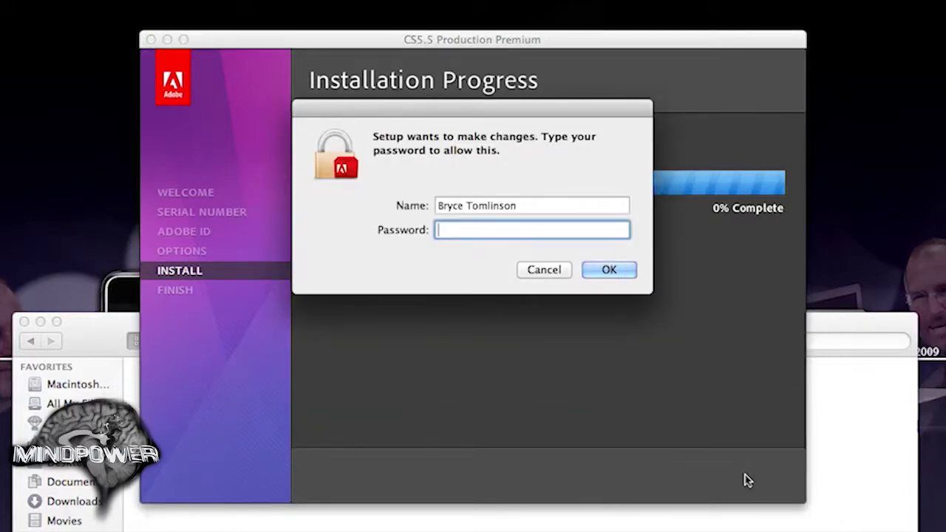
- Authorize the install with the admin password and continue it from Disk 2
type("••••••")
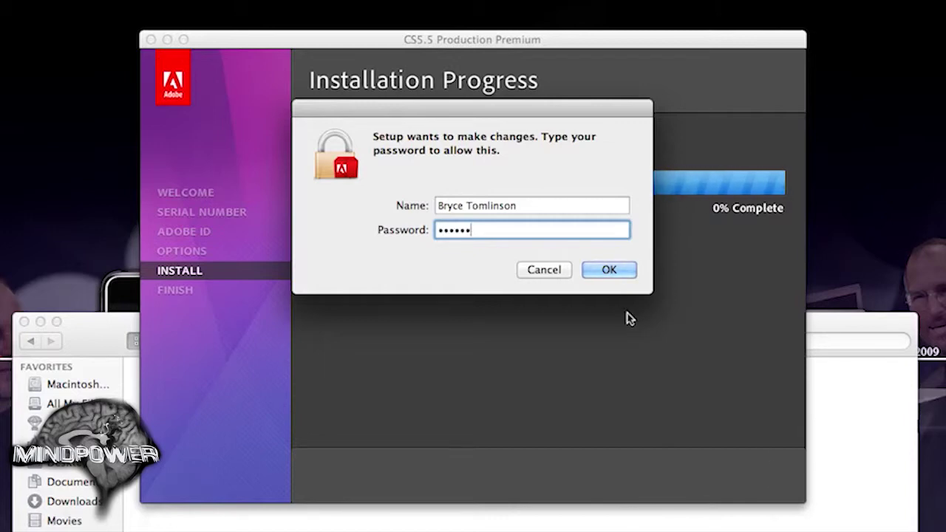
left_click(623, 273)
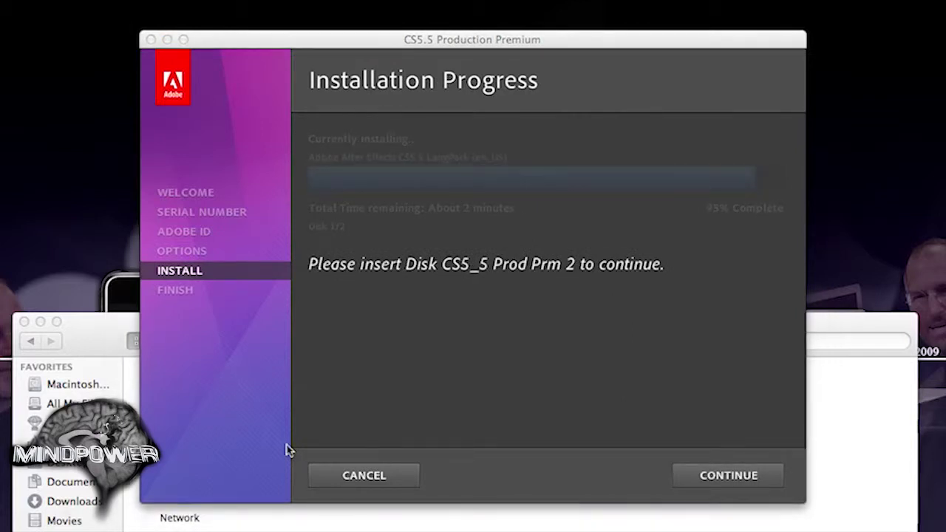
left_click(727, 470)
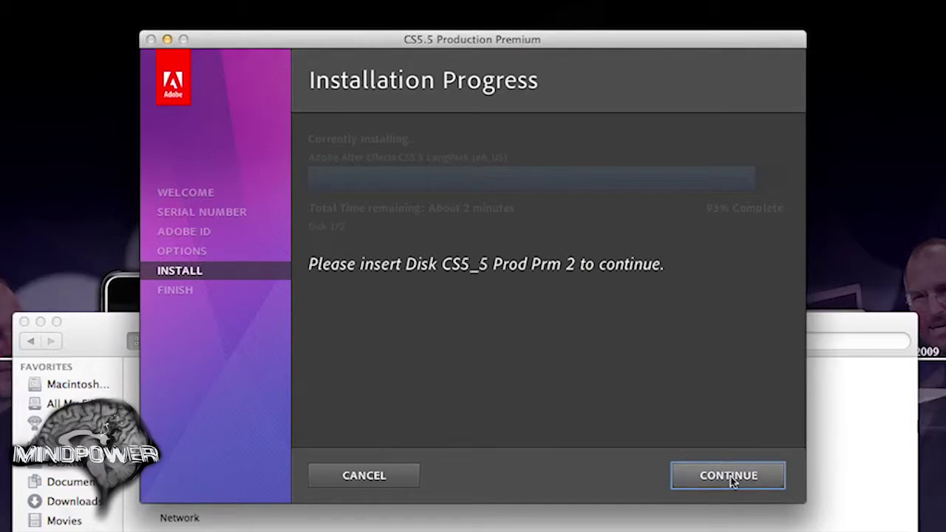
left_click(732, 481)
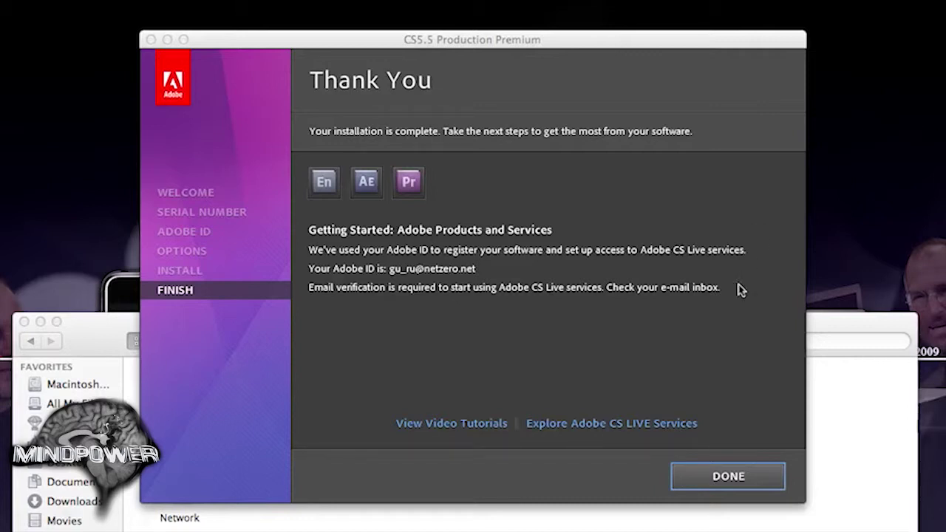
- Confirm the Thank You screen with DONE to finish the Production Premium install
left_click(769, 480)
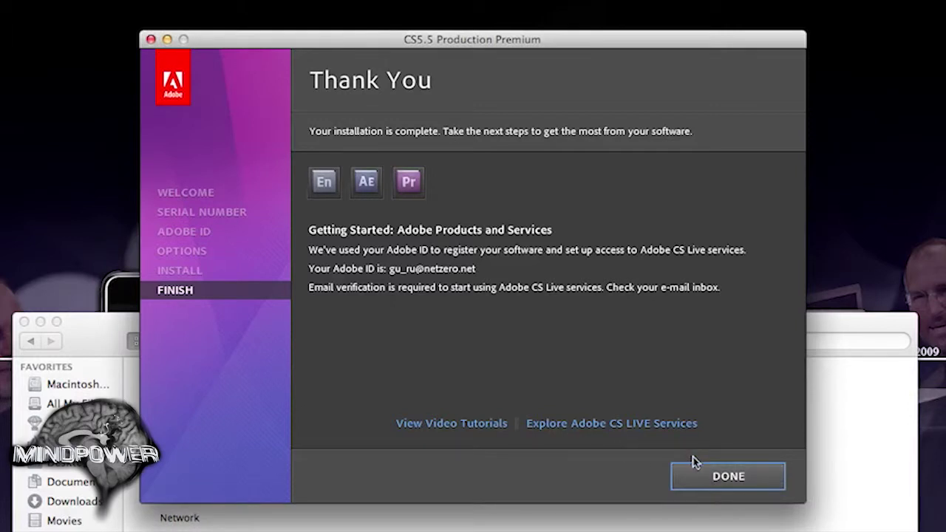
left_click(717, 476)
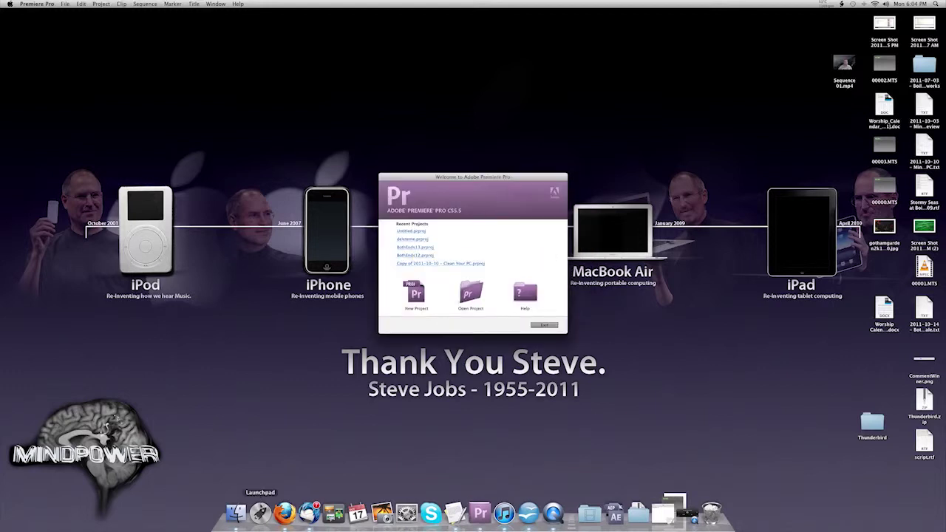
- Launch Adobe Photoshop from the second page of Launchpad
left_click(260, 512)
scroll(466, 442, "right", 3)
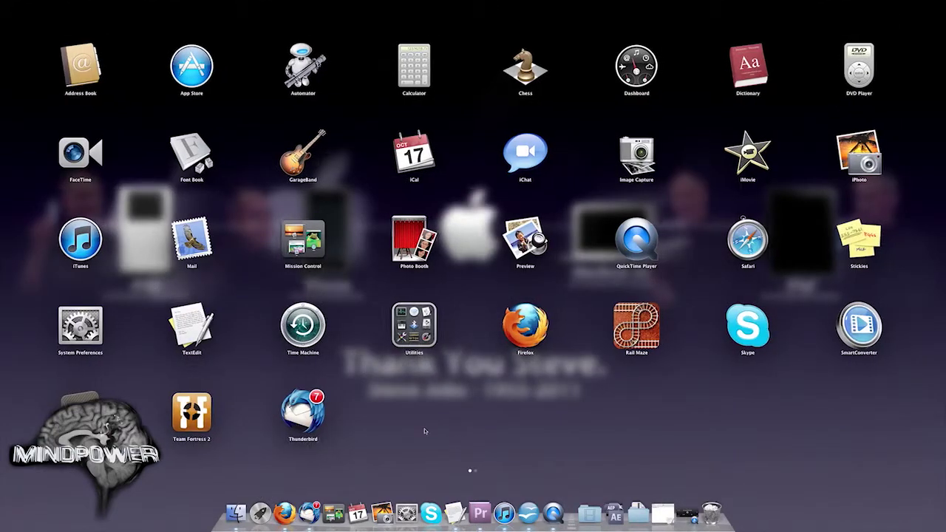
left_click(416, 325)
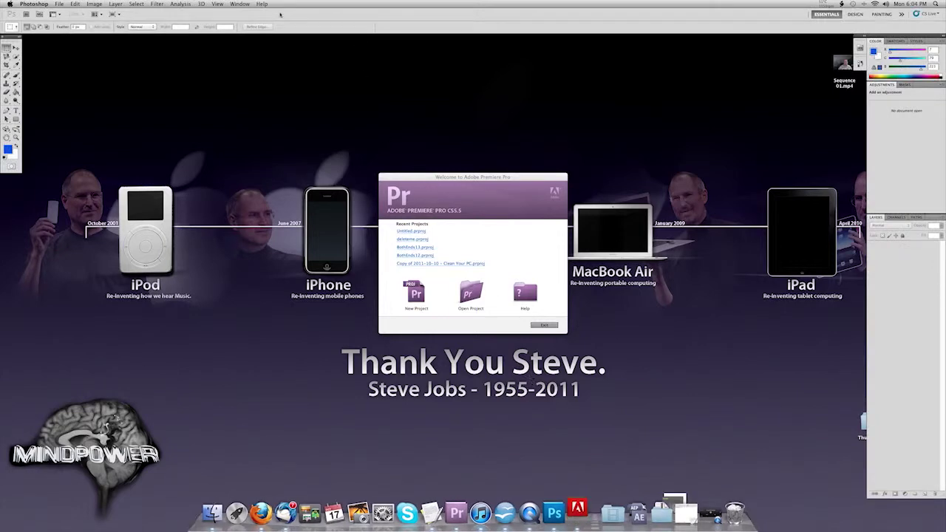
- Check for updates via Help > Updates and start the Premiere Pro CS5.5 5.5.1 update
left_click(262, 4)
left_click(318, 71)
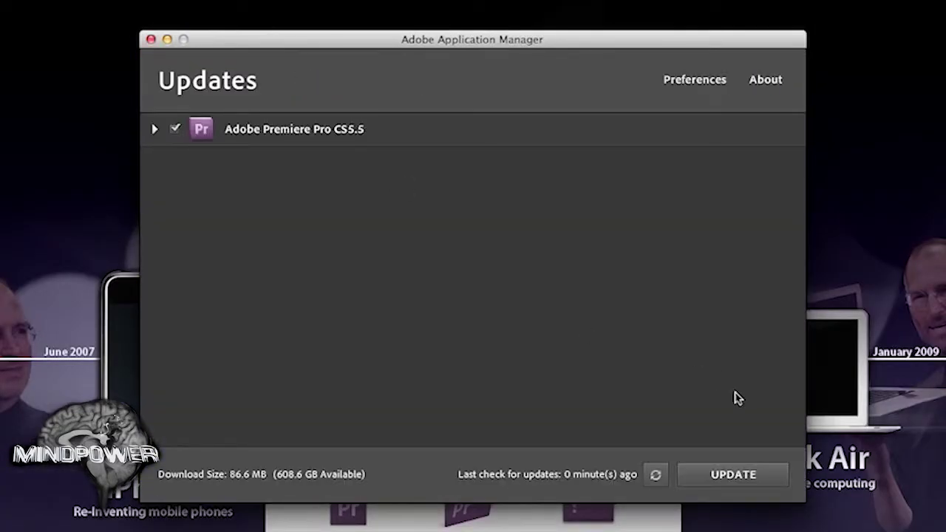
left_click(743, 479)
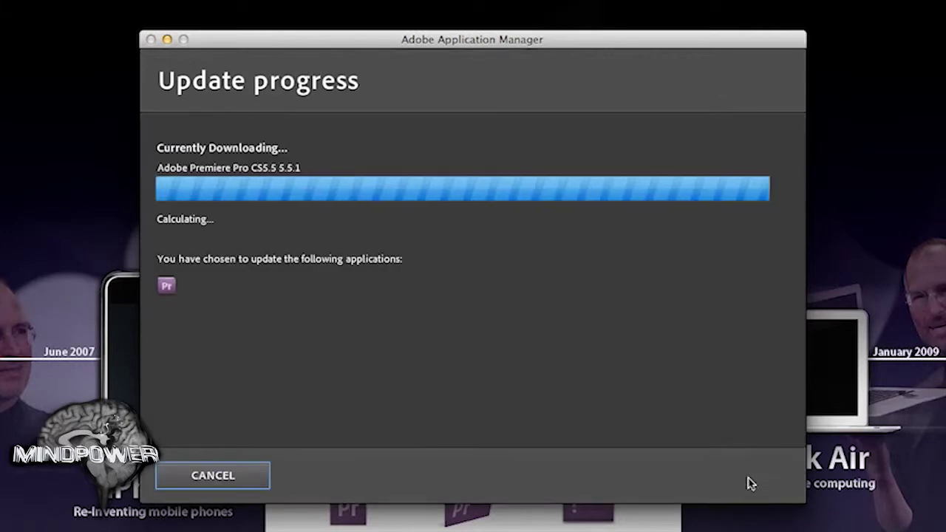
- Authorize the Premiere update download with the admin password, re-entering it once
type("passw")
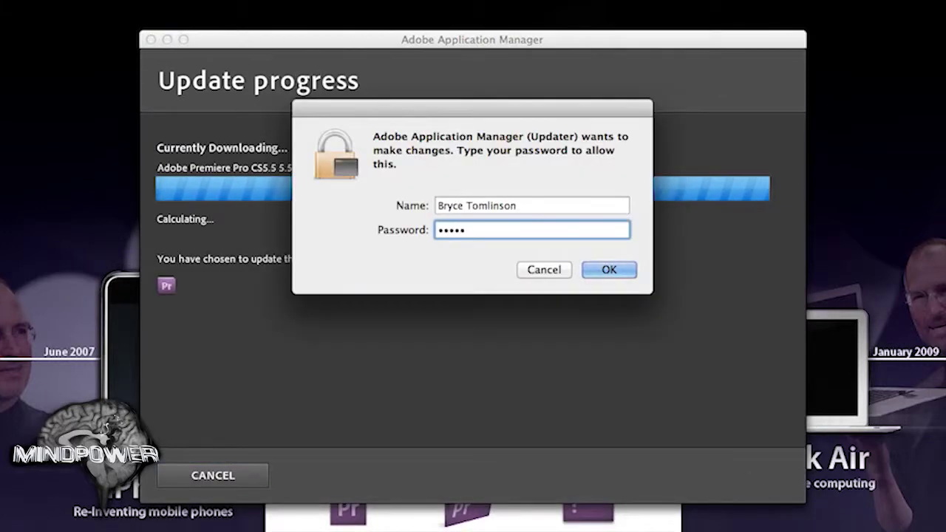
key("Return")
type("passwor")
key("Return")
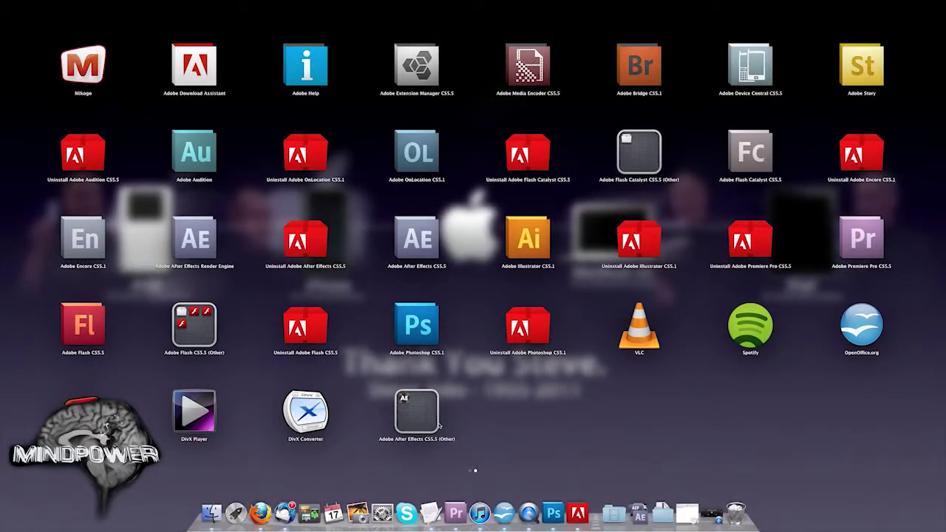
left_click(435, 424)
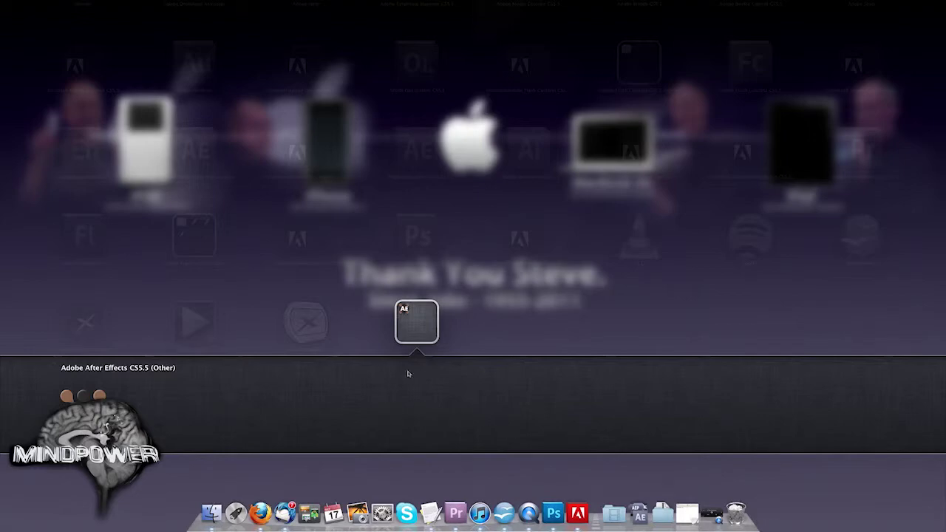
left_click(473, 328)
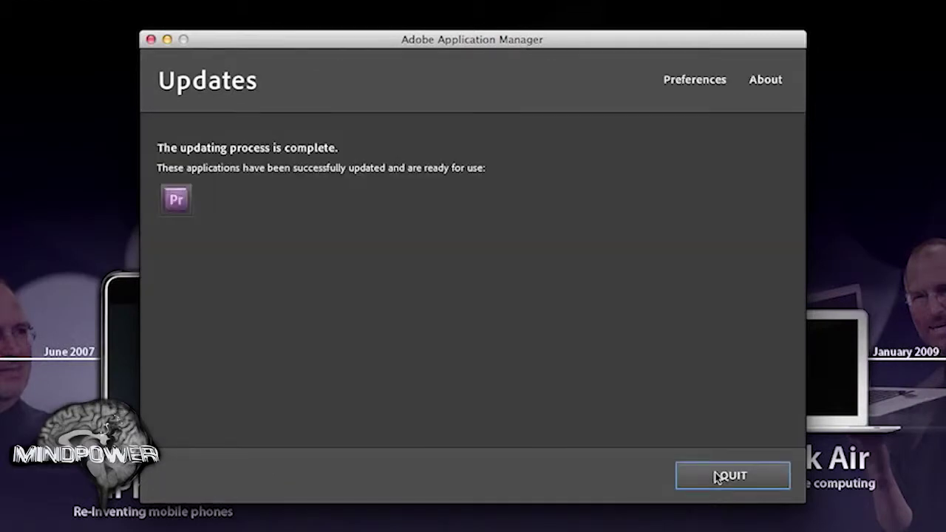
- Quit Application Manager once the Premiere update finishes
left_click(716, 476)
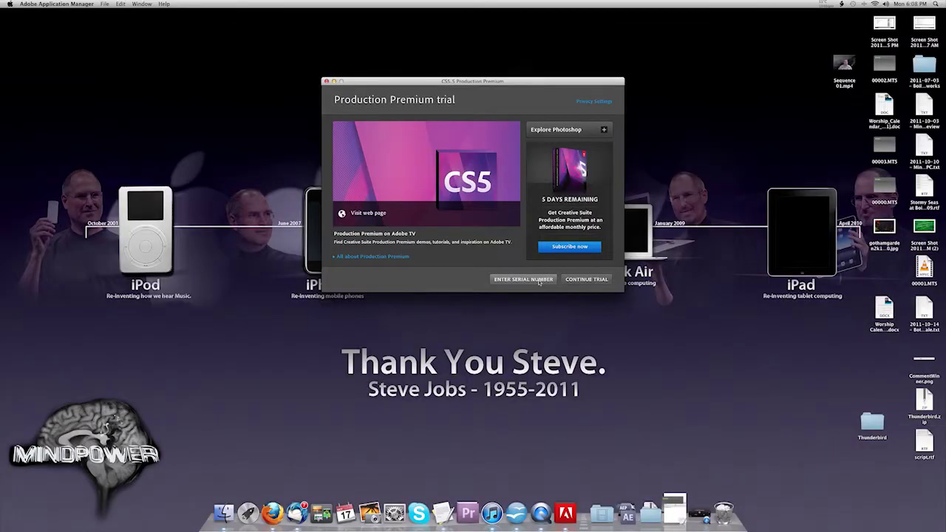
- Choose Enter Serial Number on the trial screen and type in the serial number
left_click(539, 280)
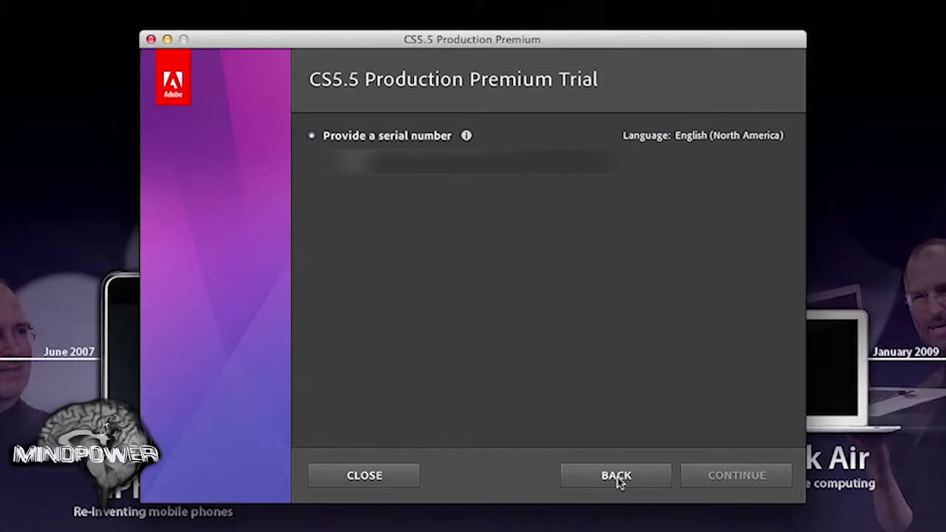
type("1234")
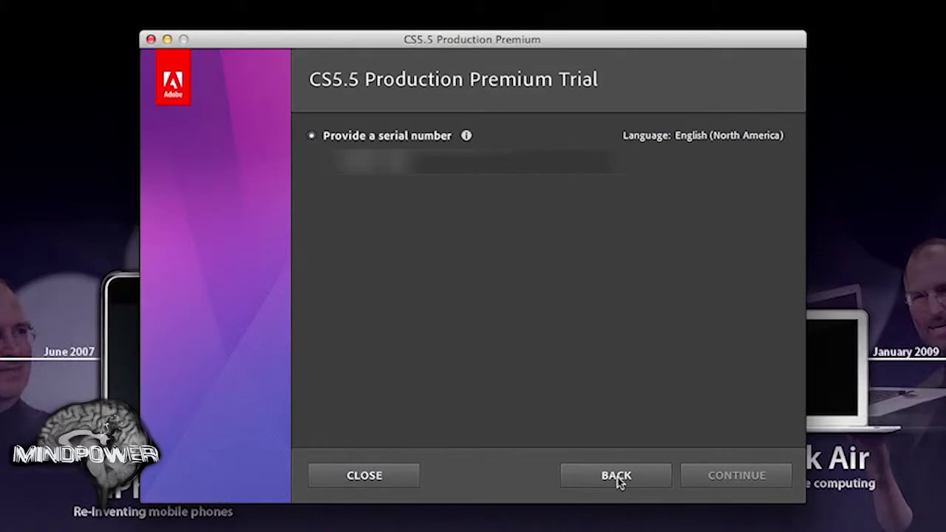
type("1234")
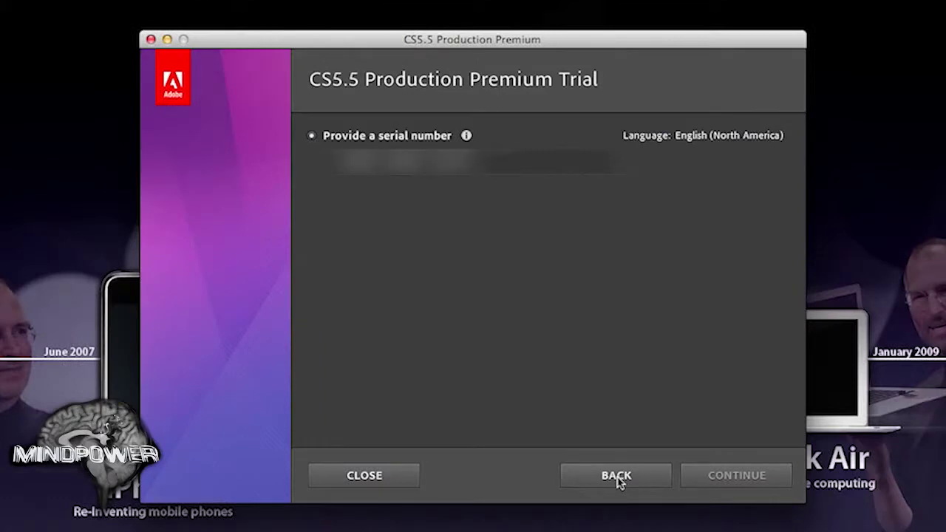
type("123412345678")
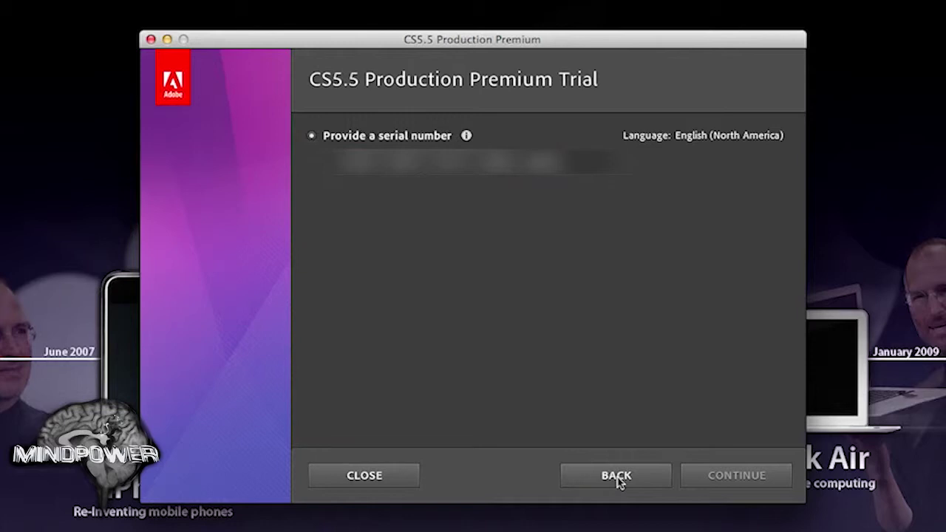
type("1234")
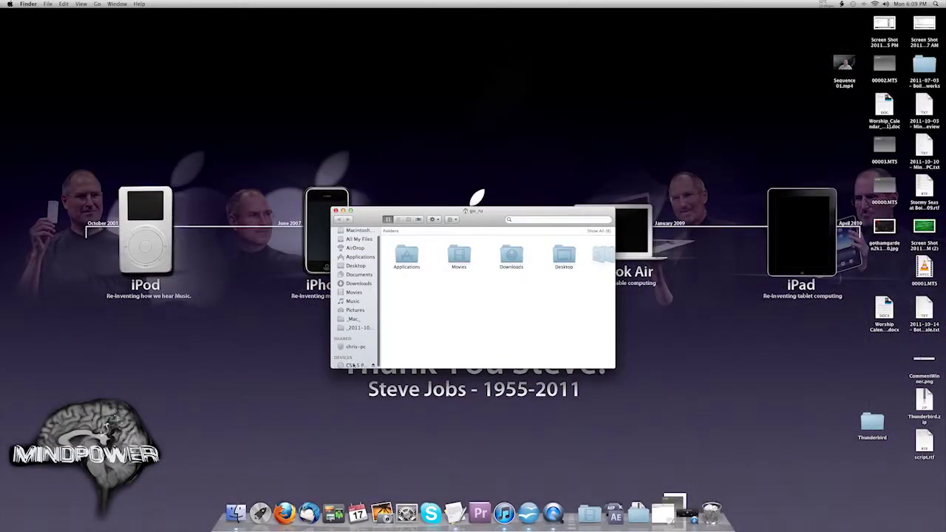
- Browse the disc's Goodies > Fonts > Adobe folder, then return to the disc's main folder
double_click(449, 443)
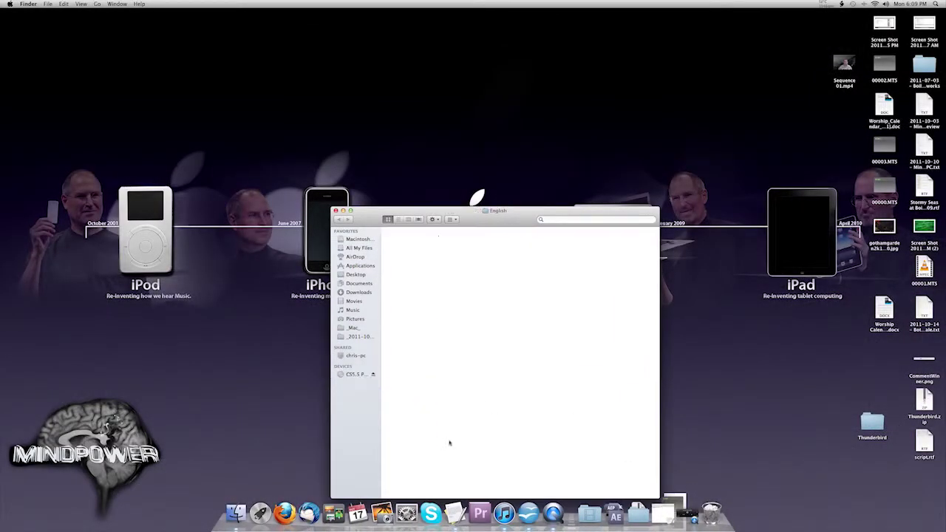
double_click(405, 242)
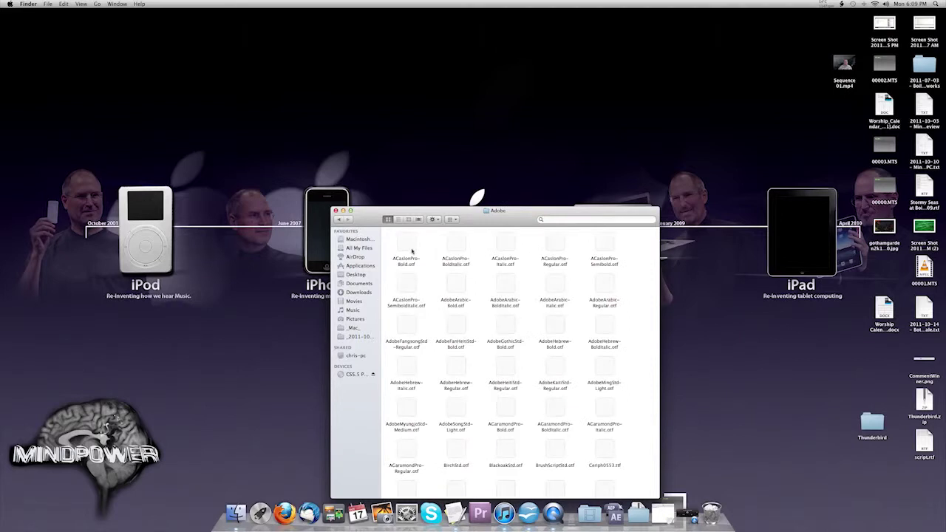
left_click(339, 219)
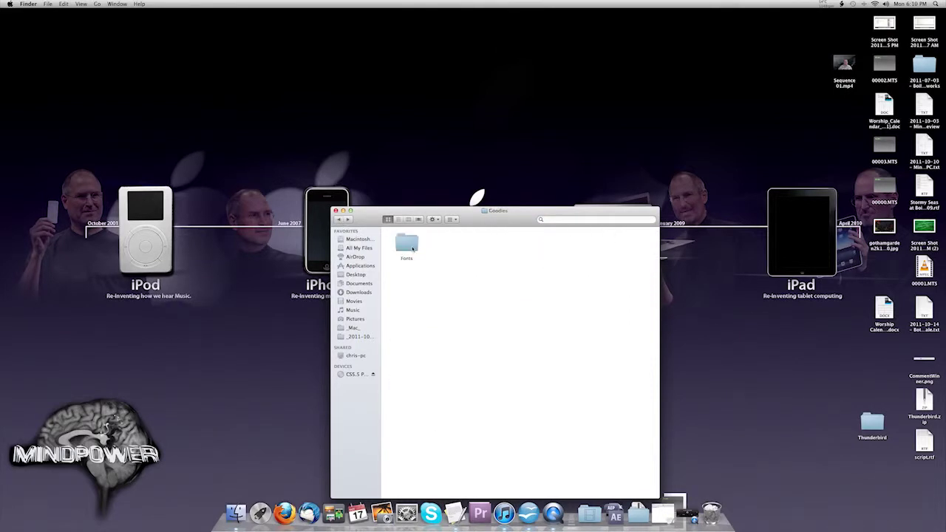
left_click(340, 221)
- Open Documentation > After Effects CS5.5 Readme.pdf and scroll through it
double_click(399, 244)
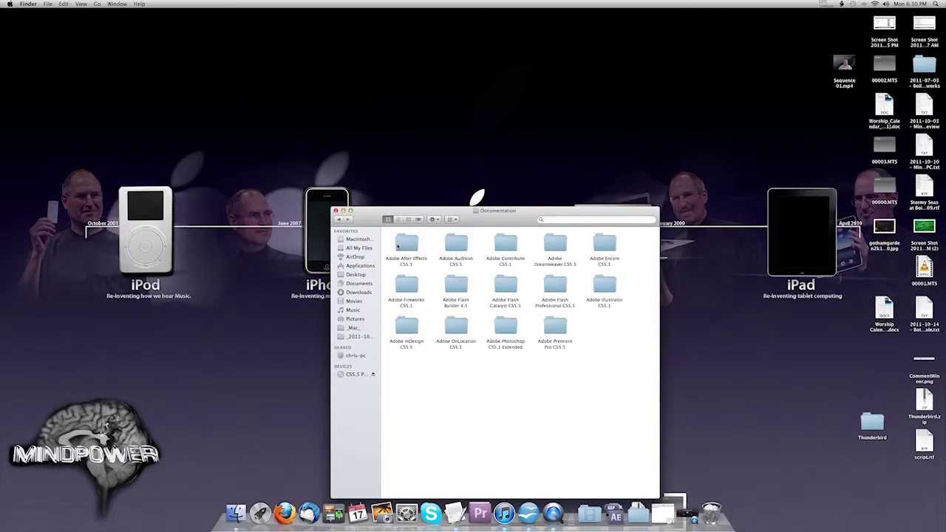
double_click(399, 245)
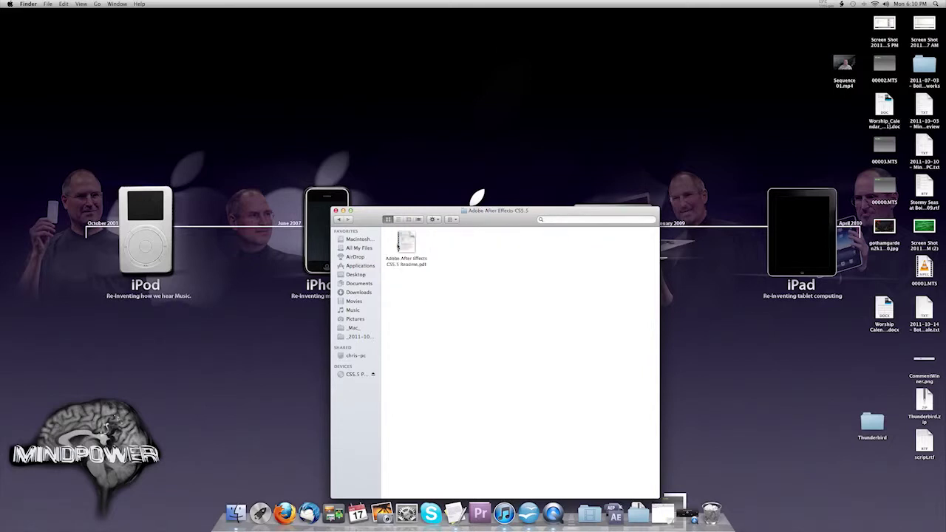
double_click(405, 245)
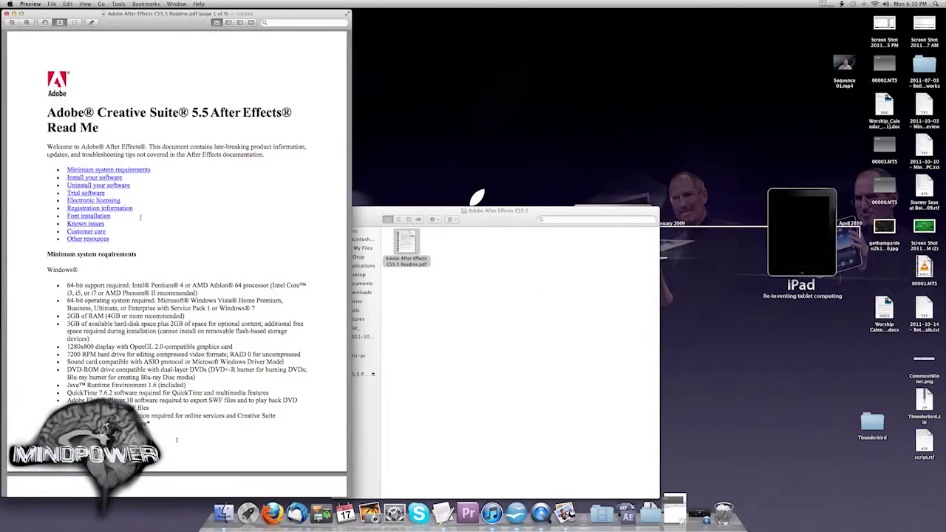
scroll(140, 217, "down", 5)
scroll(140, 217, "down", 4)
scroll(141, 217, "down", 1)
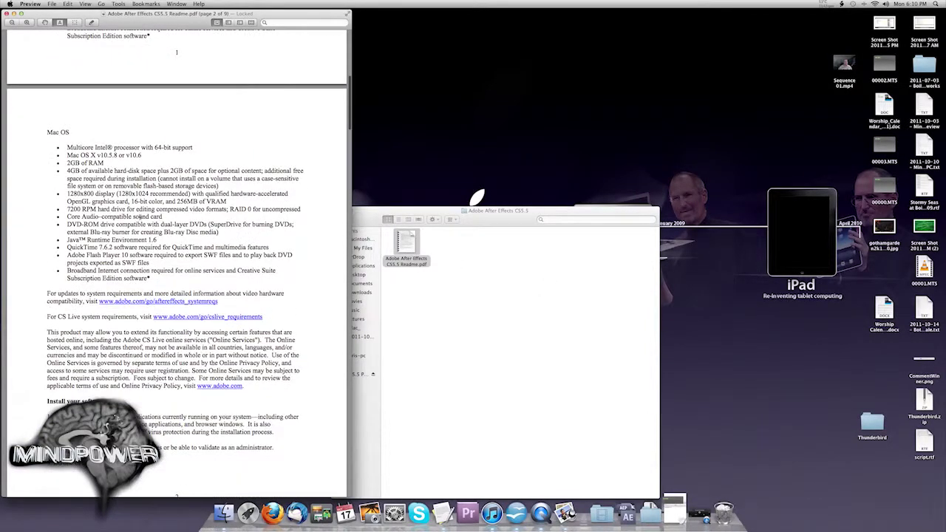
scroll(139, 219, "down", 2)
scroll(139, 219, "up", 3)
scroll(139, 219, "up", 3)
scroll(138, 220, "up", 3)
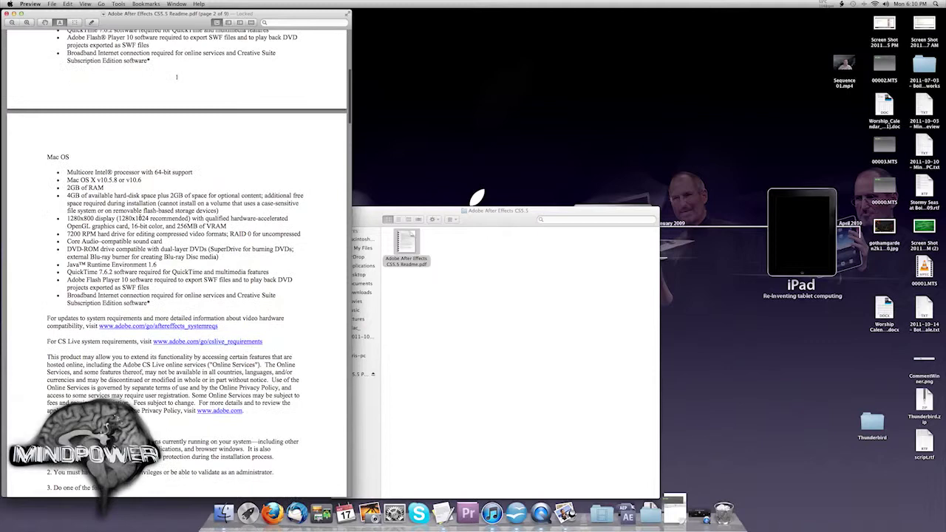
- Quit Preview and close the Documentation folder window, leaving only the desktop
key("super+q")
left_click(338, 218)
left_click(336, 211)
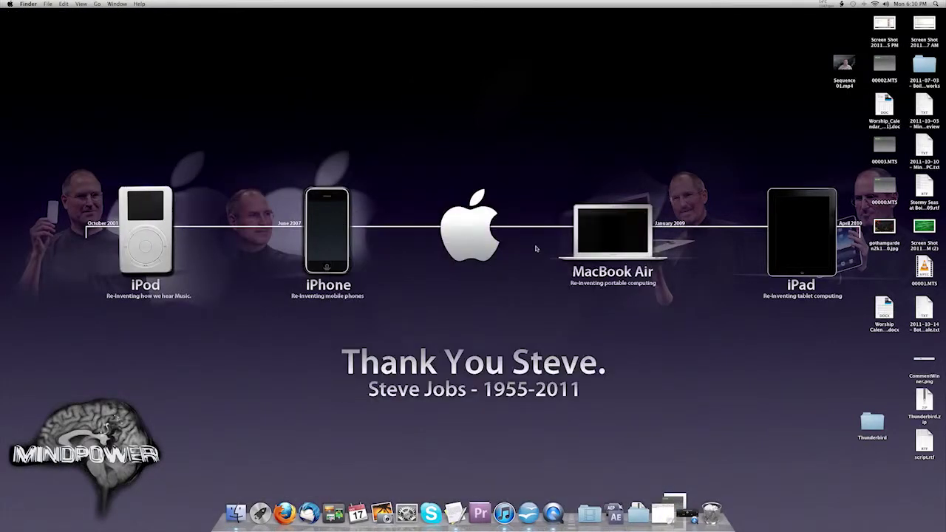